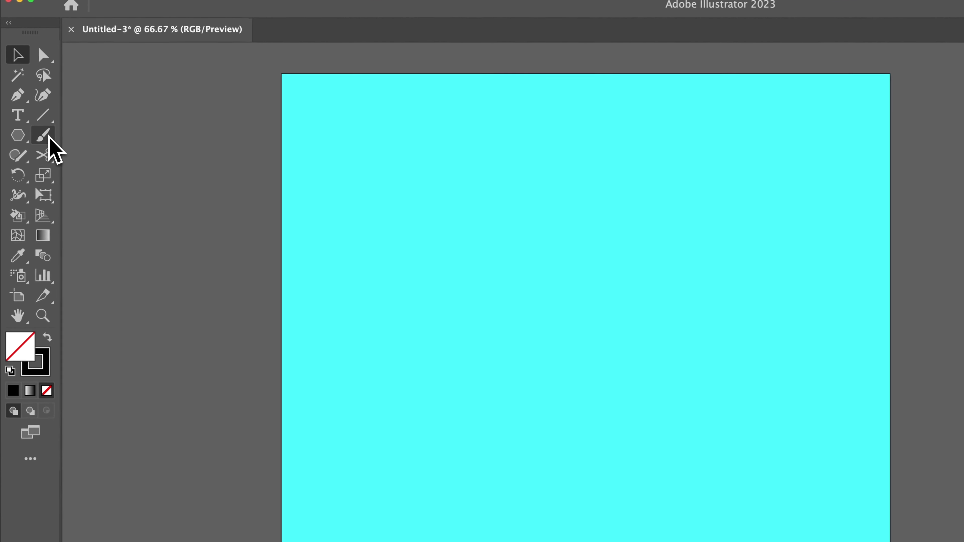
Step: Paint a long thin black zigzag with the Paintbrush and confirm brush fidelity at Smooth
click(42, 135)
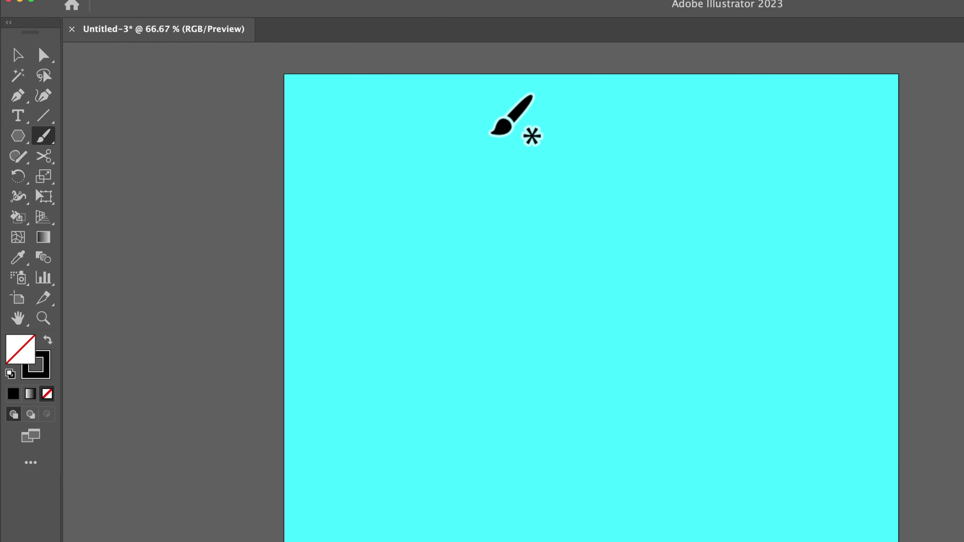
mouse_move(491, 132)
mouse_down()
mouse_move(401, 273)
mouse_move(588, 345)
mouse_move(873, 486)
mouse_move(467, 456)
mouse_move(586, 424)
mouse_up()
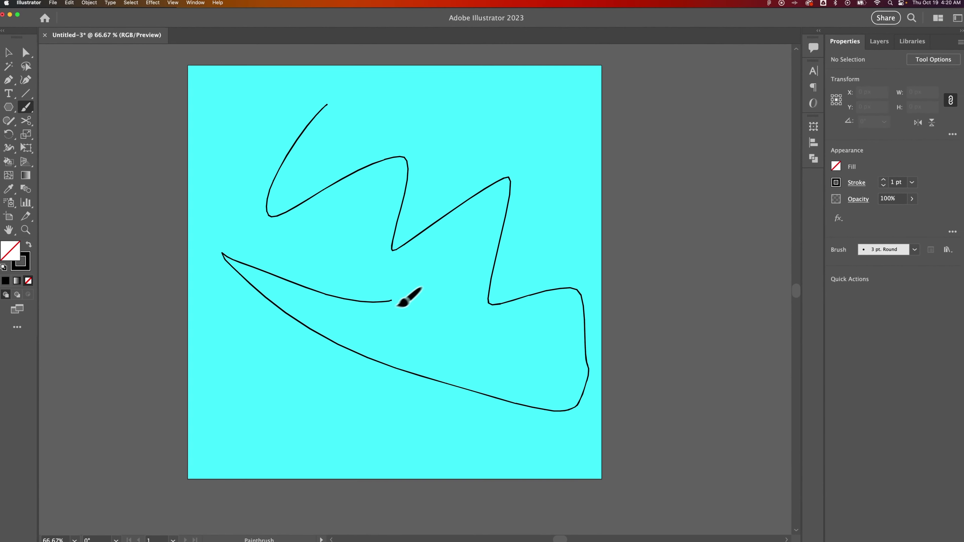
drag(397, 304, 417, 300)
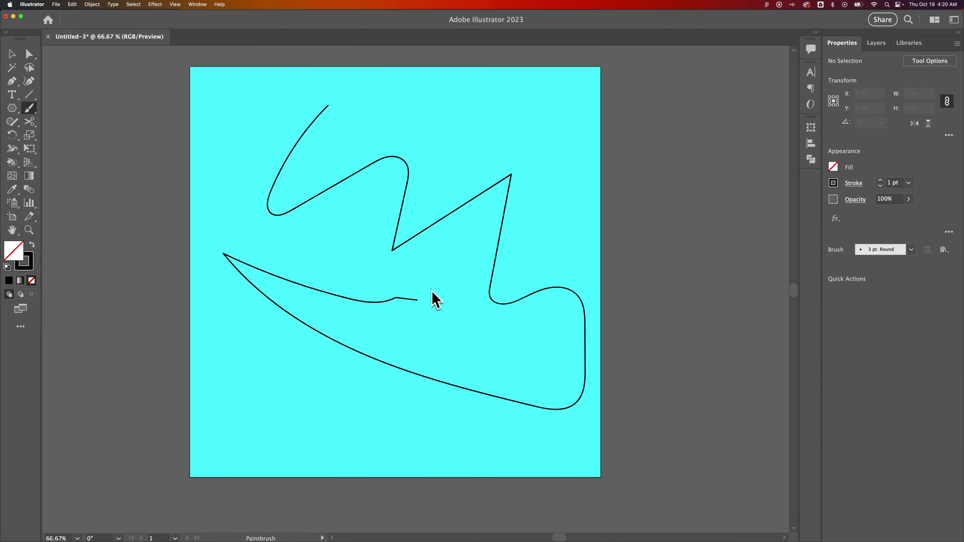
double_click(30, 112)
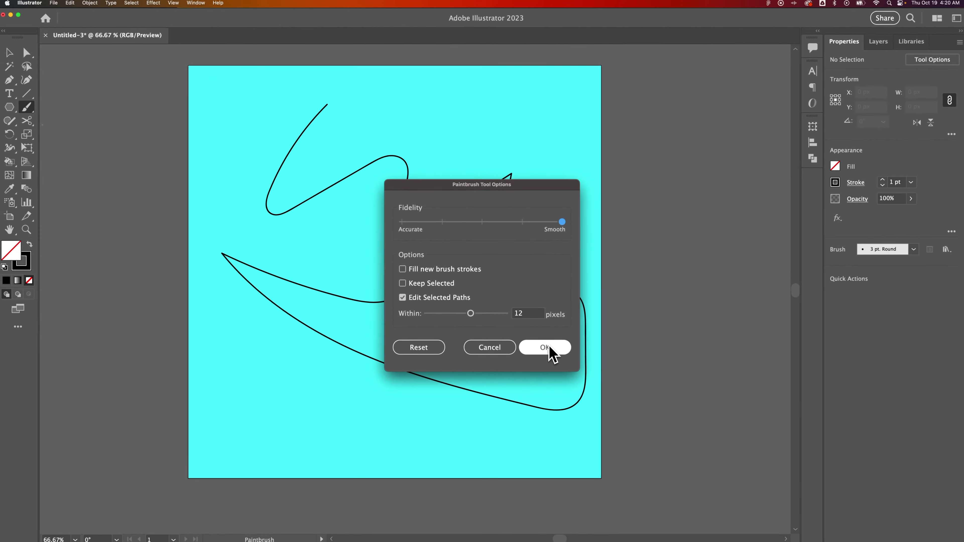
click(545, 347)
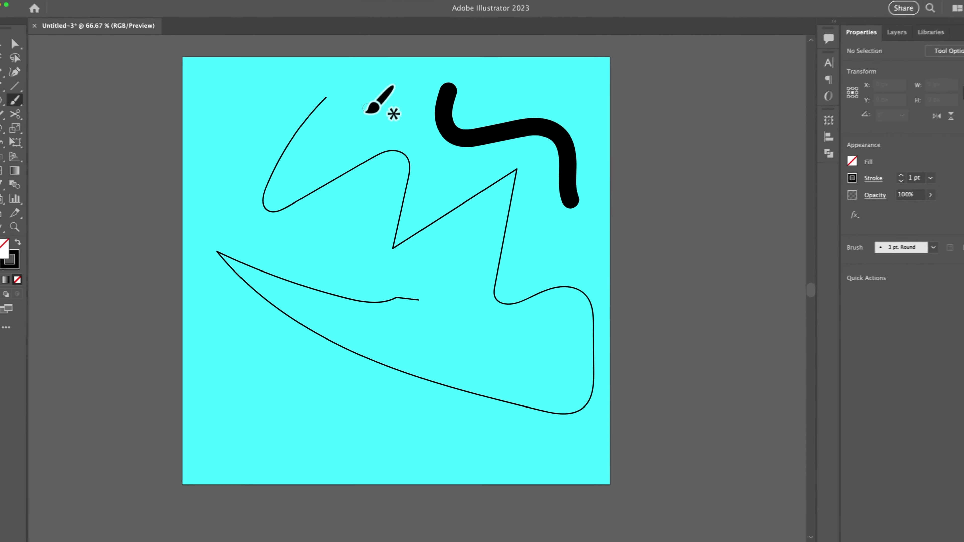
Step: Paint a thick S-shaped stroke through the zigzag and a wide arch across the lower half
mouse_move(374, 101)
mouse_down()
mouse_move(347, 148)
mouse_move(365, 217)
mouse_move(346, 231)
mouse_up()
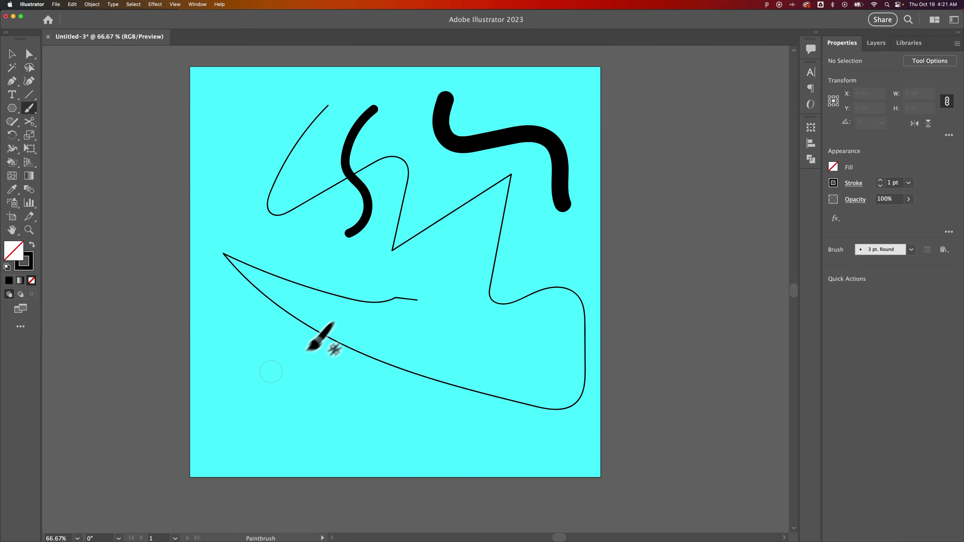
mouse_move(268, 384)
mouse_down()
mouse_move(295, 349)
mouse_move(489, 351)
mouse_move(493, 360)
mouse_up()
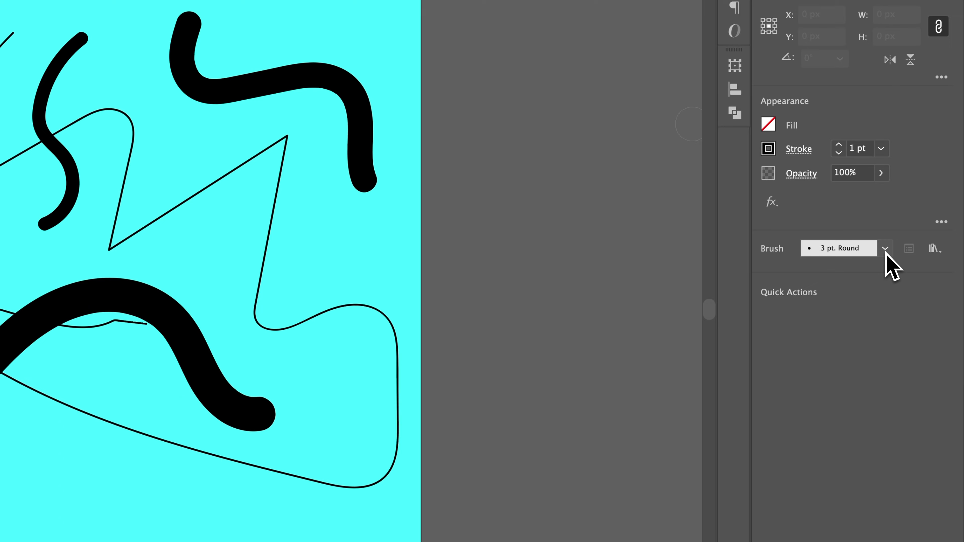
Step: Change the 3 pt. Round brush to a Fixed 90 pt size, choosing Leave Strokes
click(886, 249)
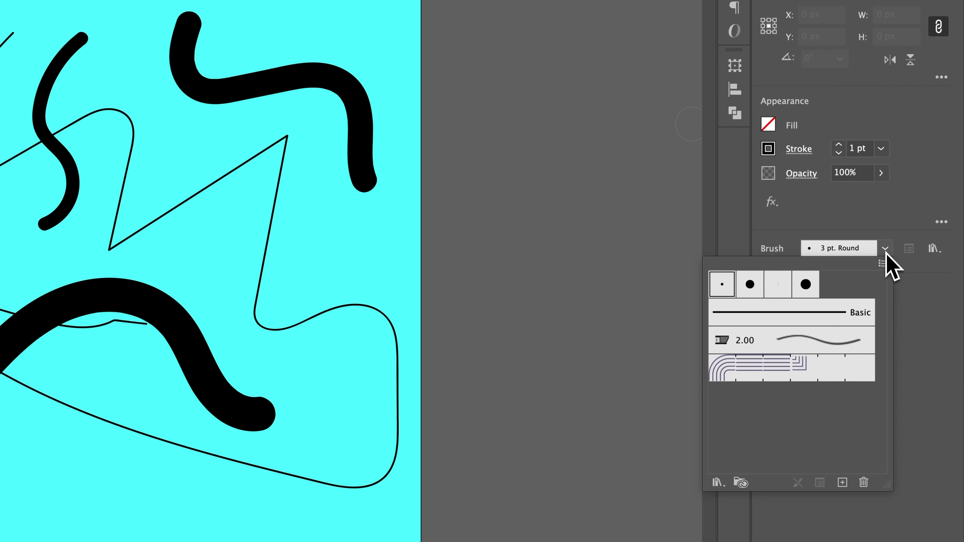
double_click(721, 285)
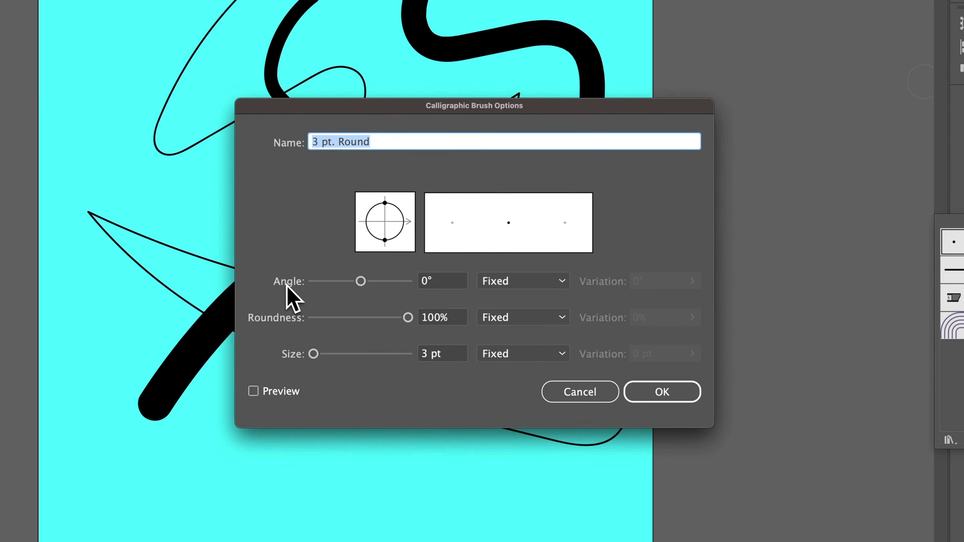
drag(314, 355, 356, 358)
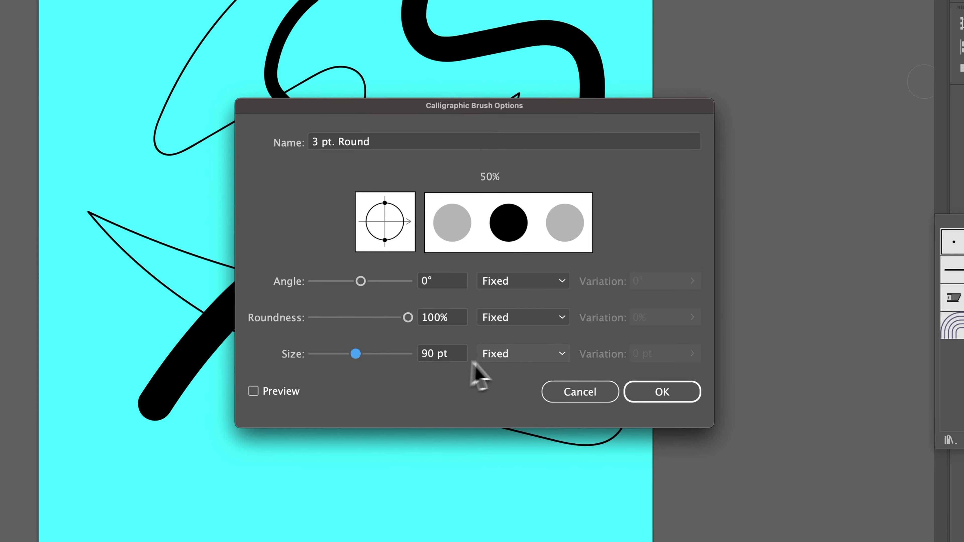
click(513, 358)
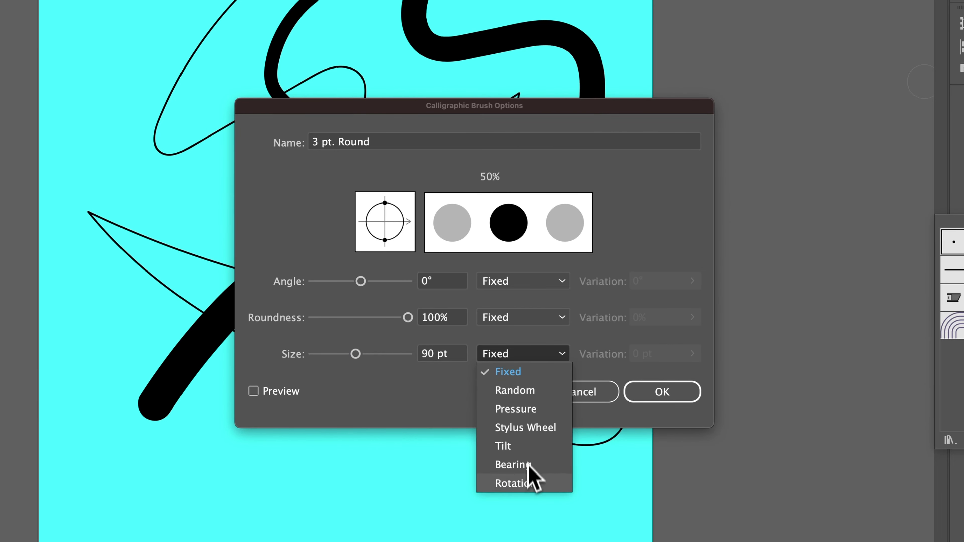
click(537, 371)
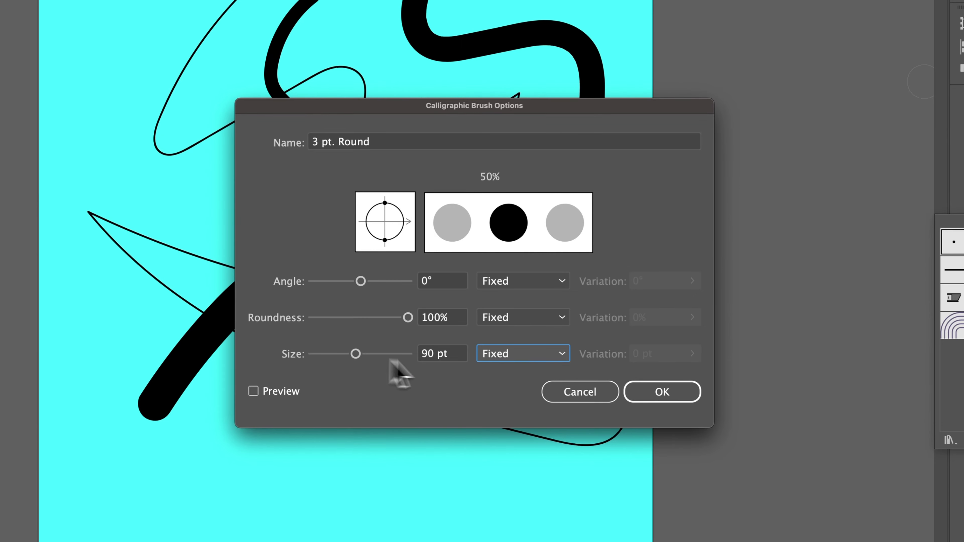
click(662, 398)
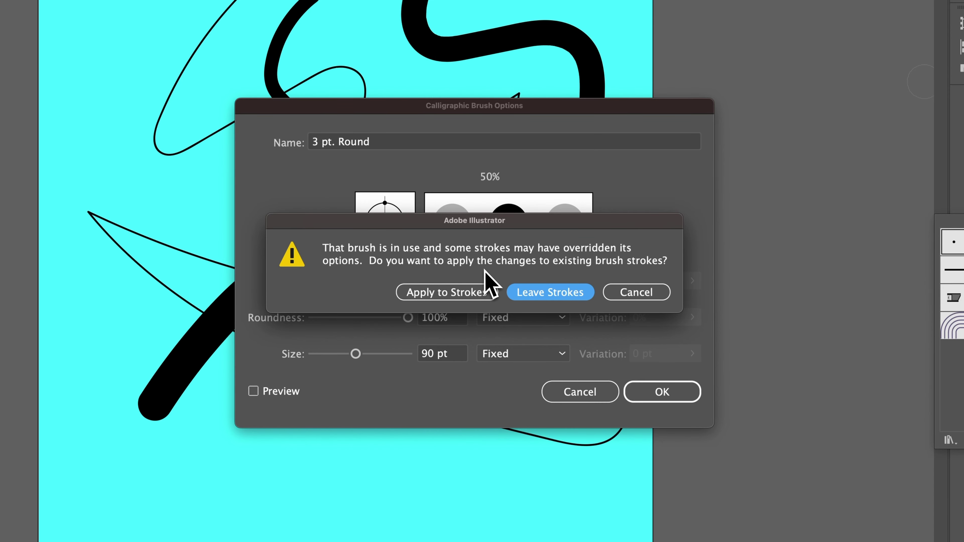
click(484, 291)
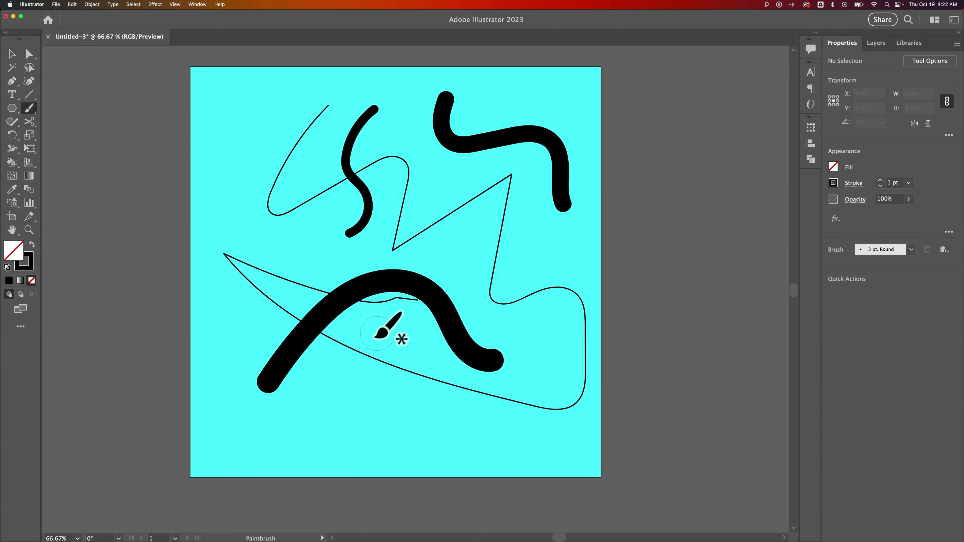
Step: Paint a very thick lower stroke, then create a 90 pt calligraphic brush named '90 pt round'
mouse_move(356, 345)
mouse_down()
mouse_move(329, 403)
mouse_move(407, 400)
mouse_move(472, 446)
mouse_up()
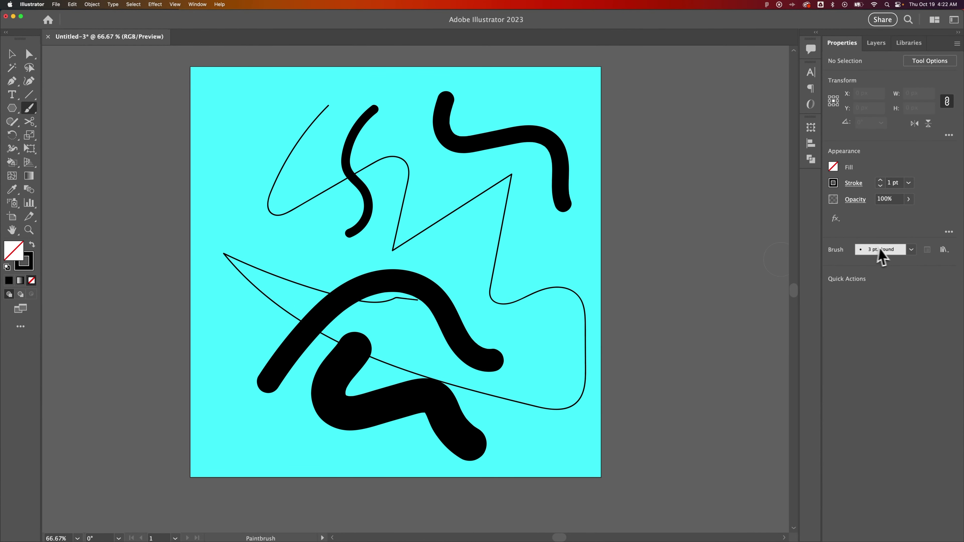
click(911, 249)
click(867, 405)
key(Return)
text(90 pt r)
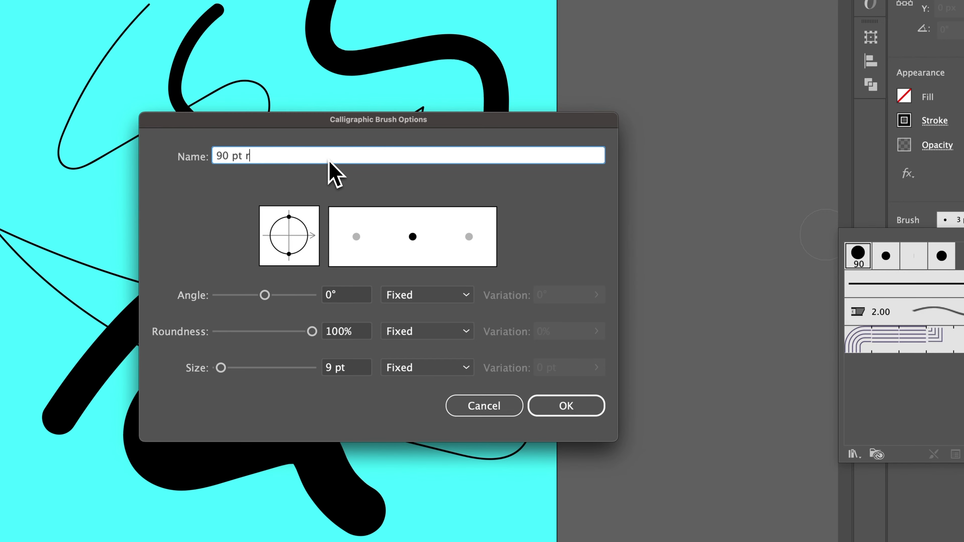
text(ound)
click(350, 366)
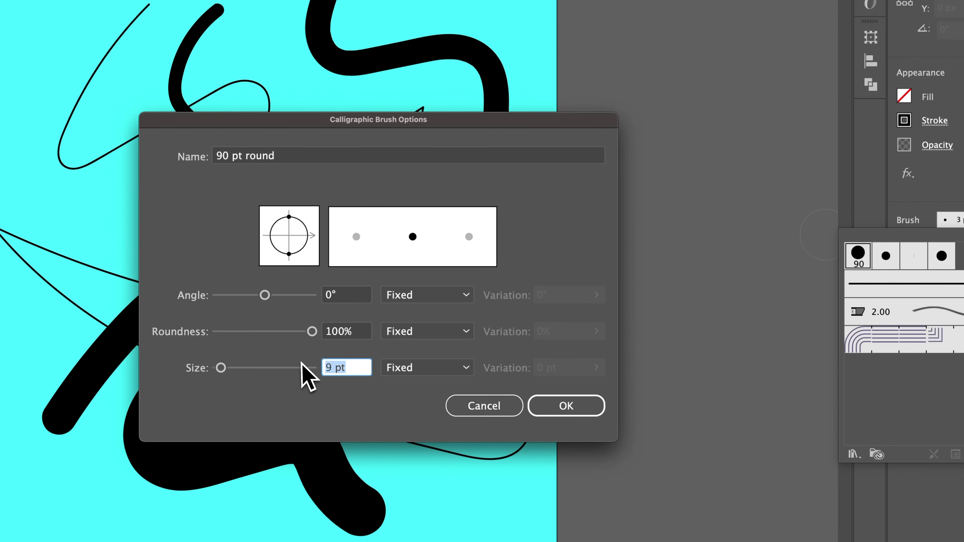
text(90)
click(548, 406)
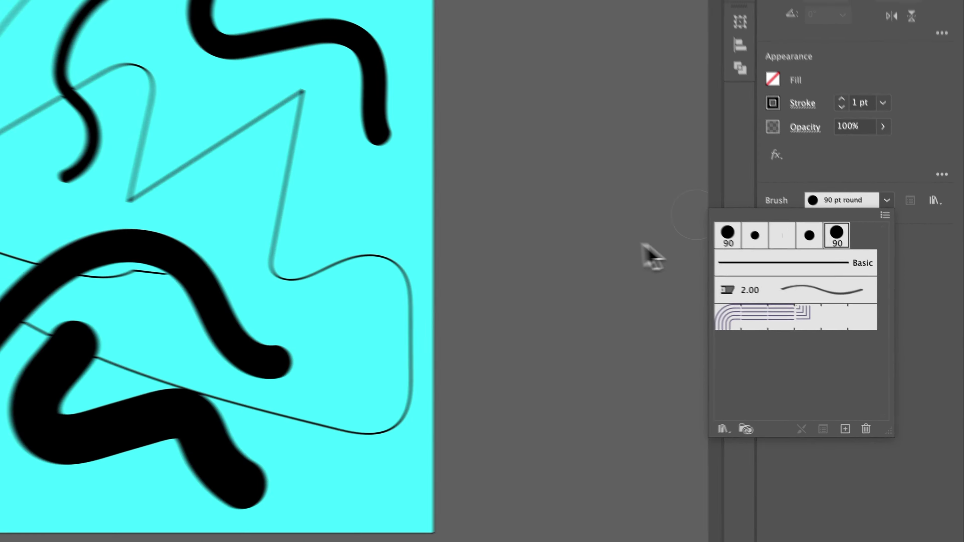
click(652, 256)
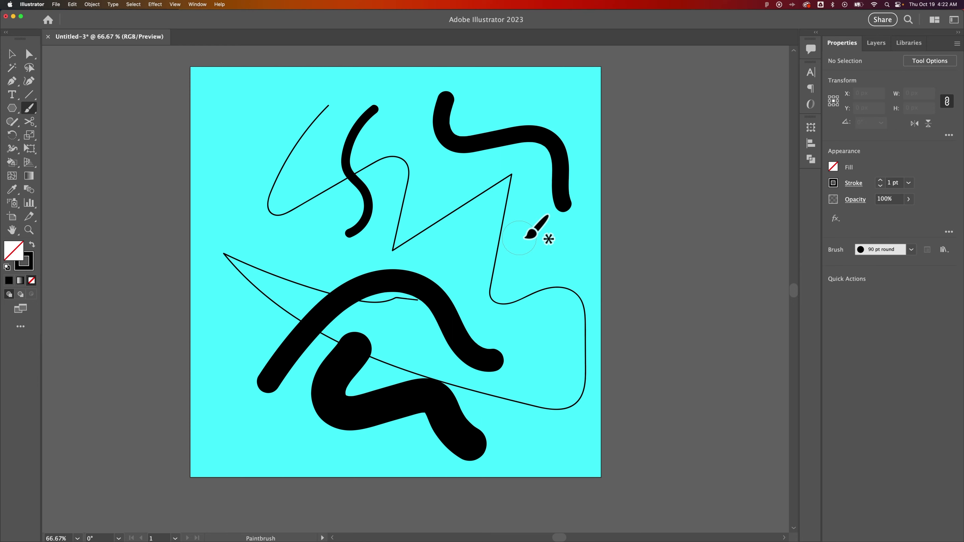
Step: Paint a heavy top-left stroke and a winding middle stroke, then select the upper-right stroke
drag(0, 0, 6, 103)
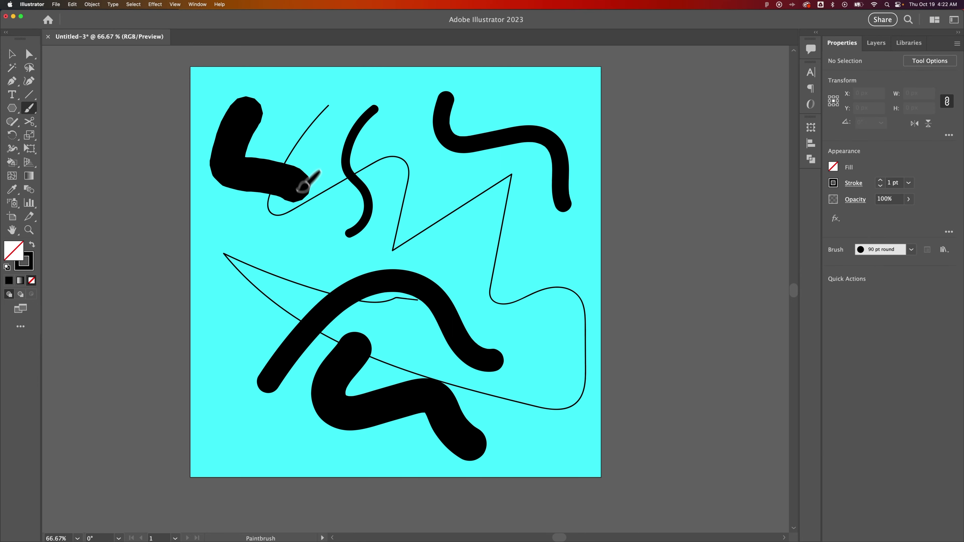
drag(302, 187, 297, 240)
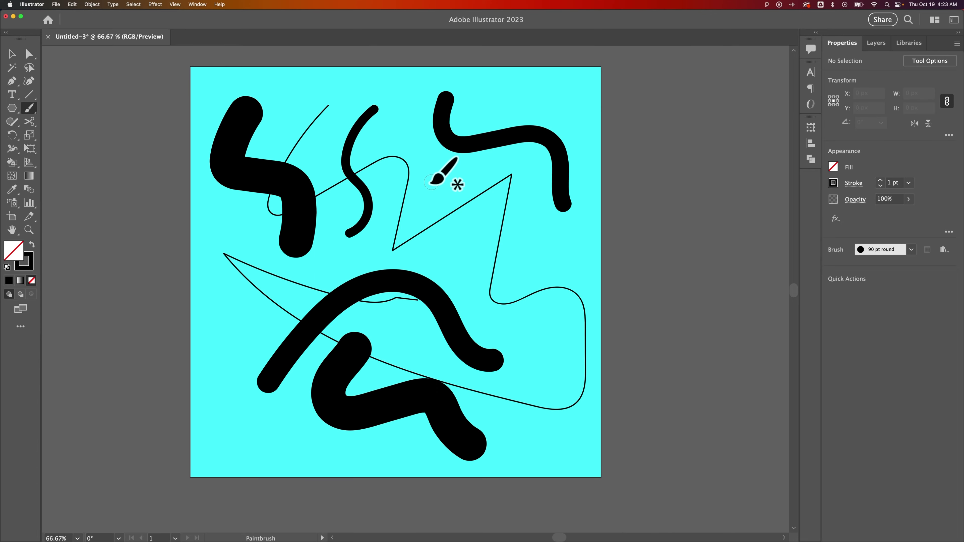
mouse_move(439, 173)
mouse_down()
mouse_move(456, 223)
mouse_move(546, 252)
mouse_move(552, 304)
mouse_up()
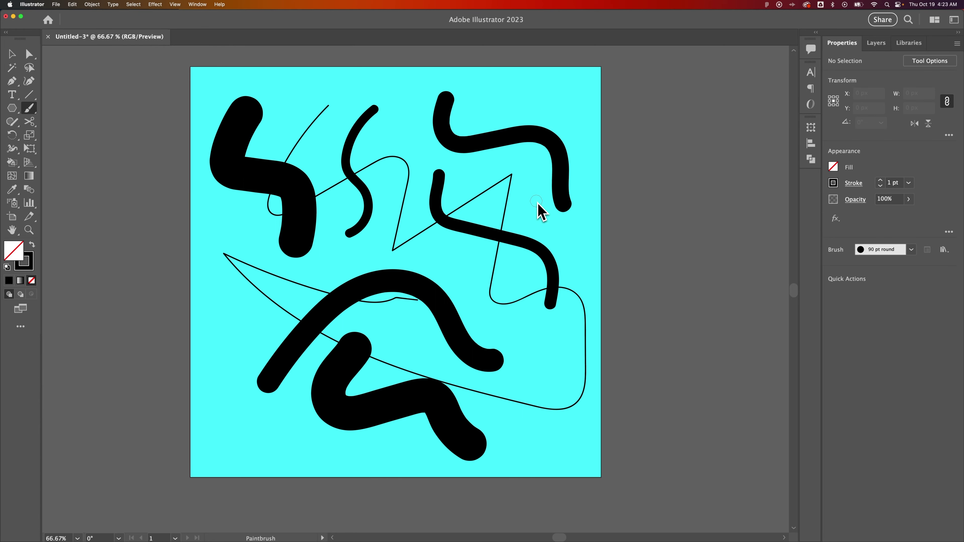
key(v)
click(561, 189)
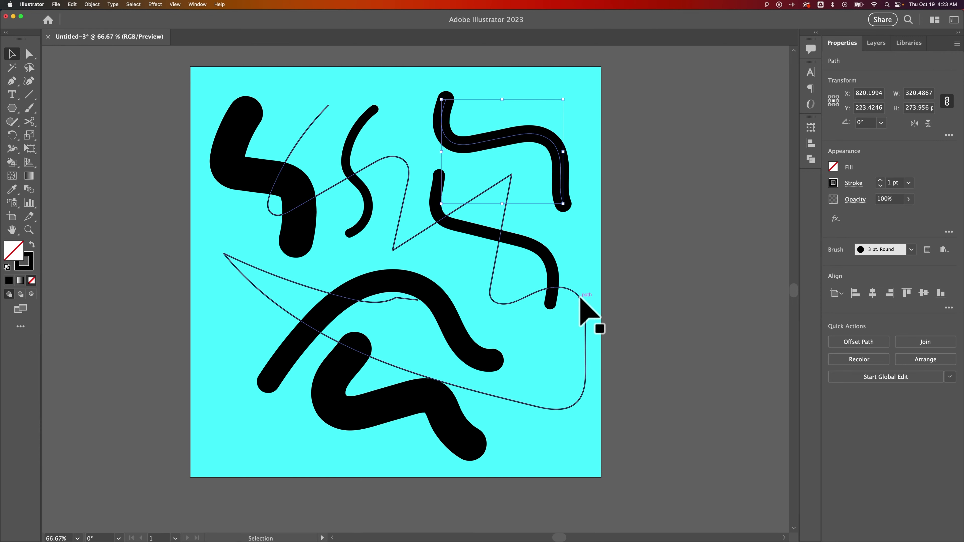
Step: Apply a Charcoal brush to the thin zigzag line, then select the upper-right thick stroke
click(585, 319)
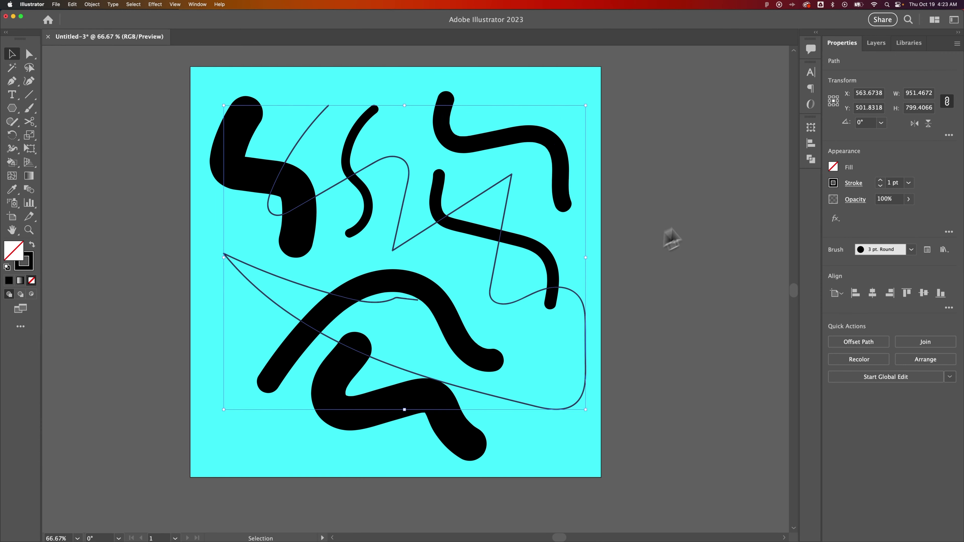
click(911, 250)
click(884, 288)
click(622, 215)
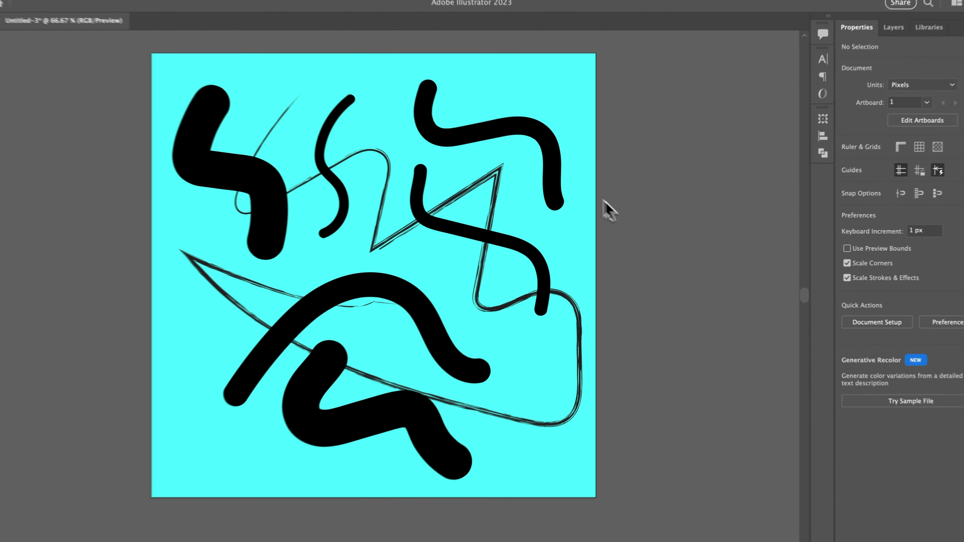
click(552, 149)
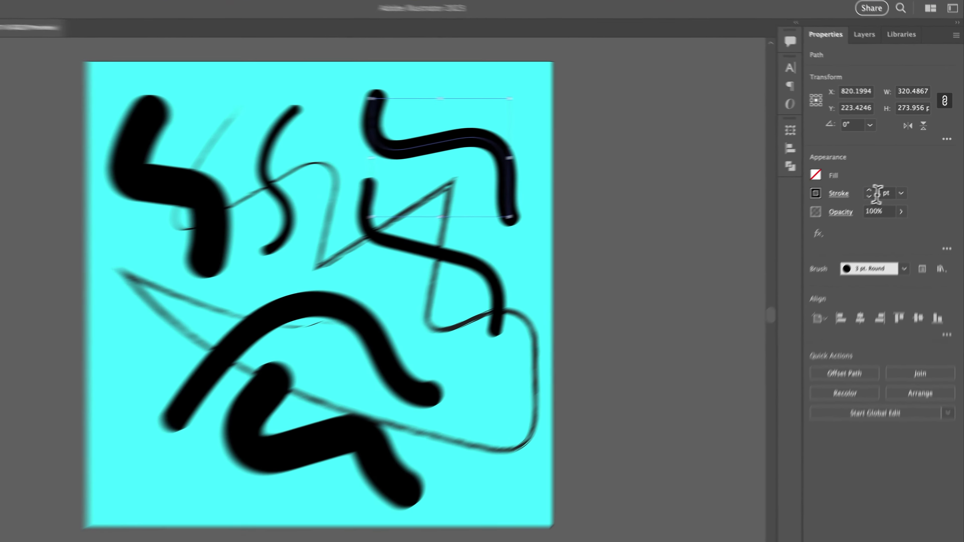
Step: Set the upper-right brush stroke's weight to 4 pt
click(876, 194)
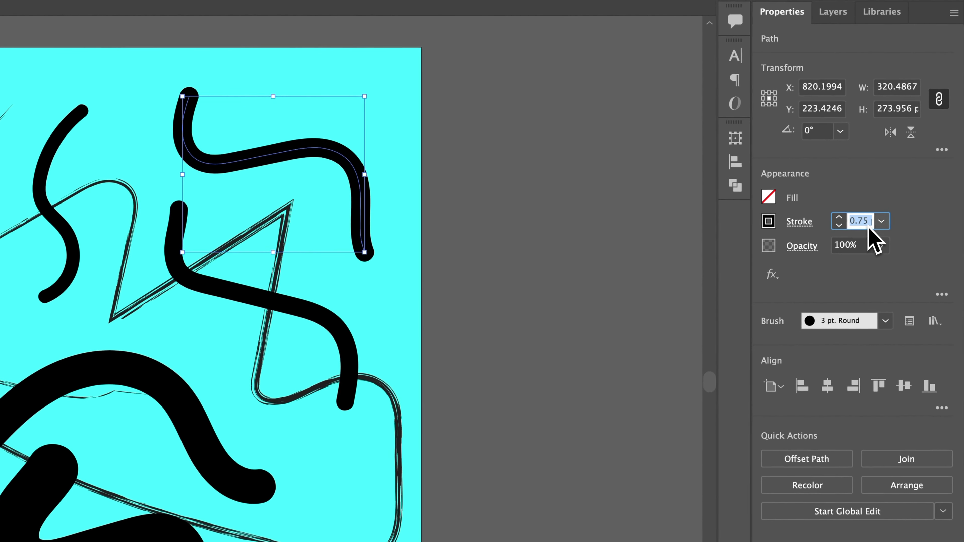
text(3)
key(Return)
key(Up)
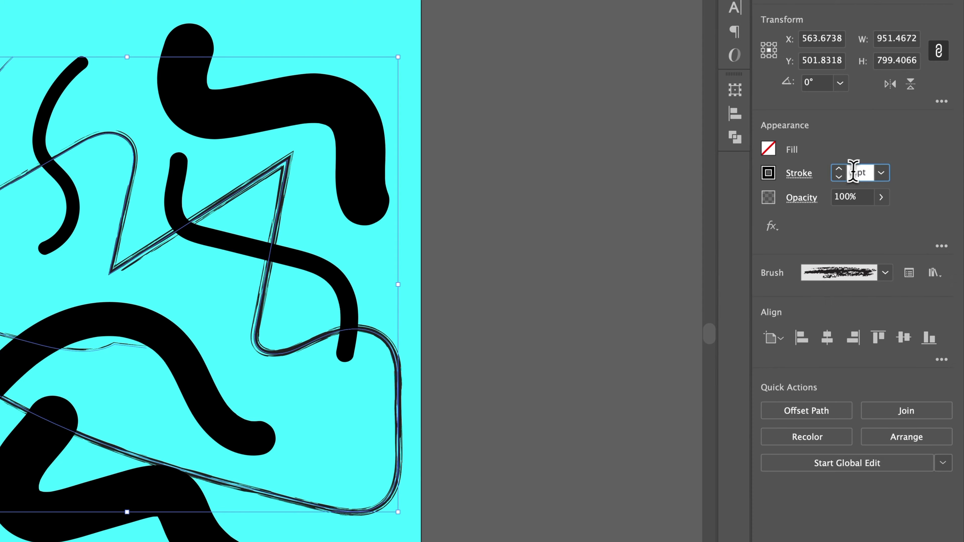
Step: Give the charcoal zigzag line a 5 pt stroke weight and deselect everything
click(858, 222)
text(5)
key(Return)
key(Up)
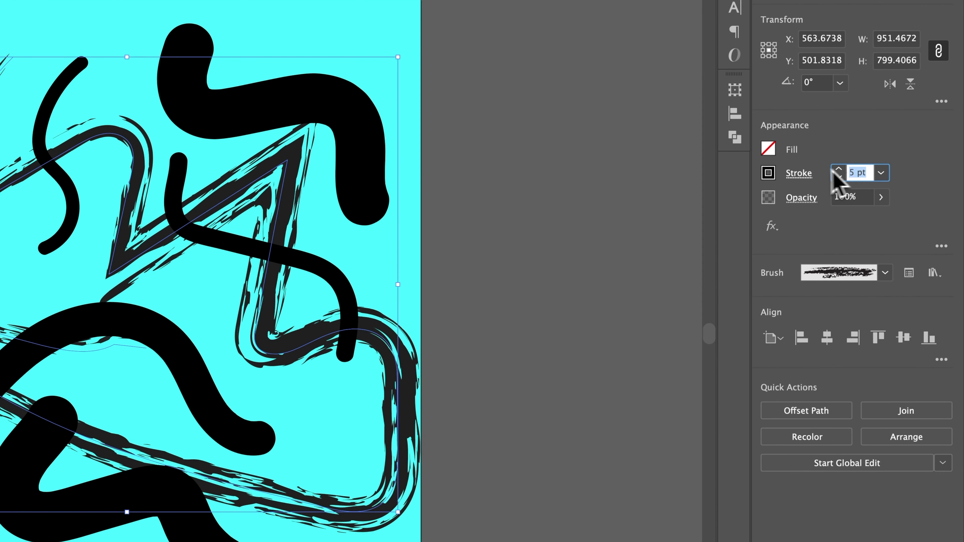
key(Down)
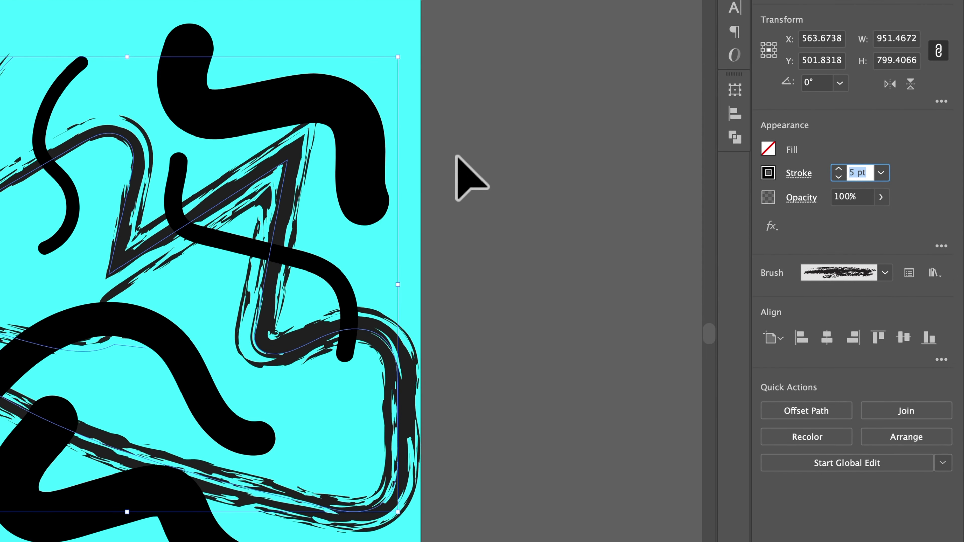
click(471, 213)
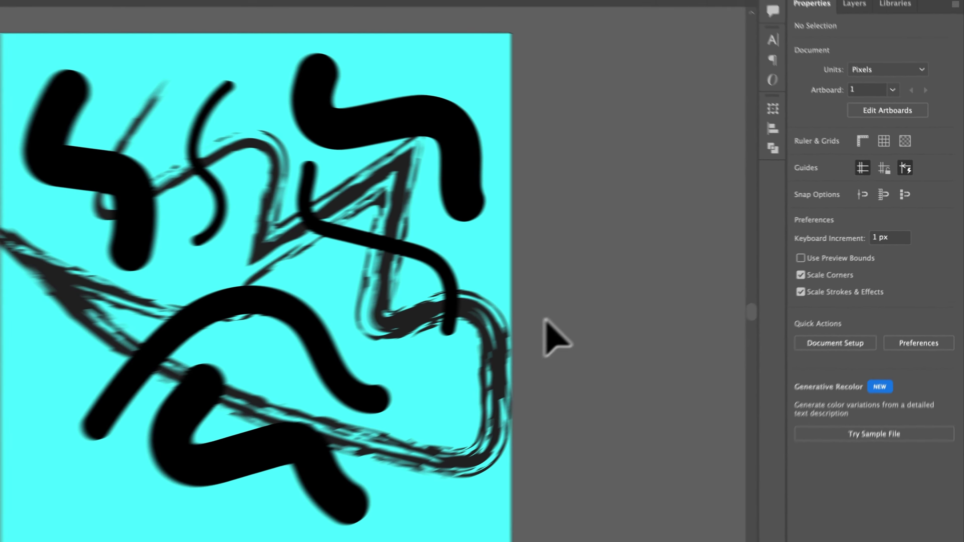